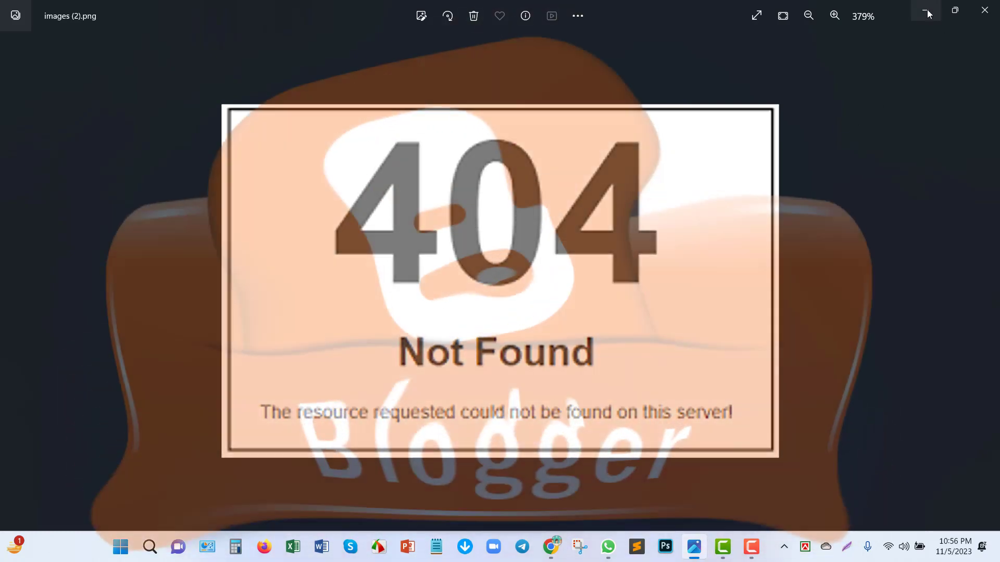
Switch to Chrome and examine the blog's 404 page and the Errors and redirects section of the Zamzam IT Blogger settings.
left_click(925, 10)
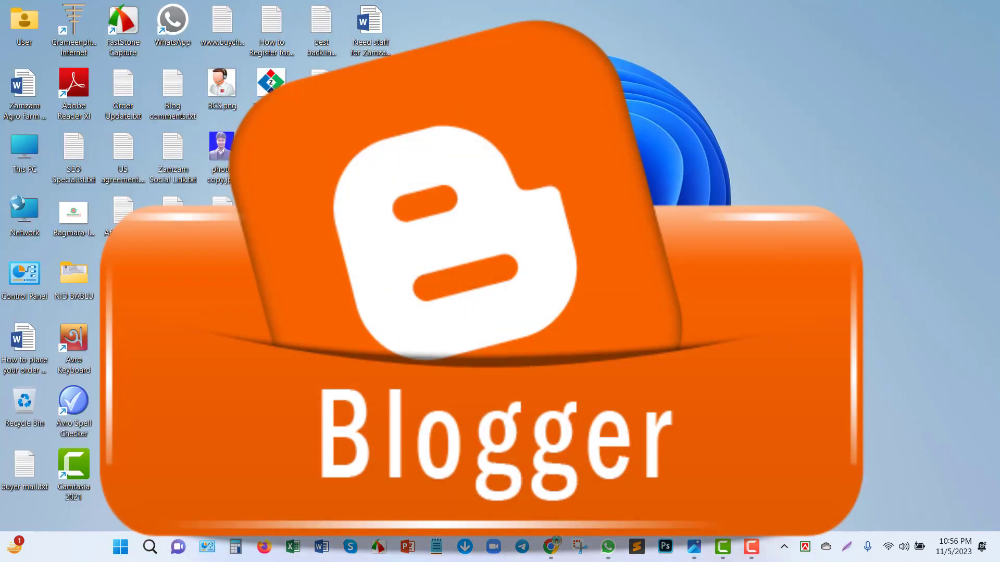
left_click(551, 542)
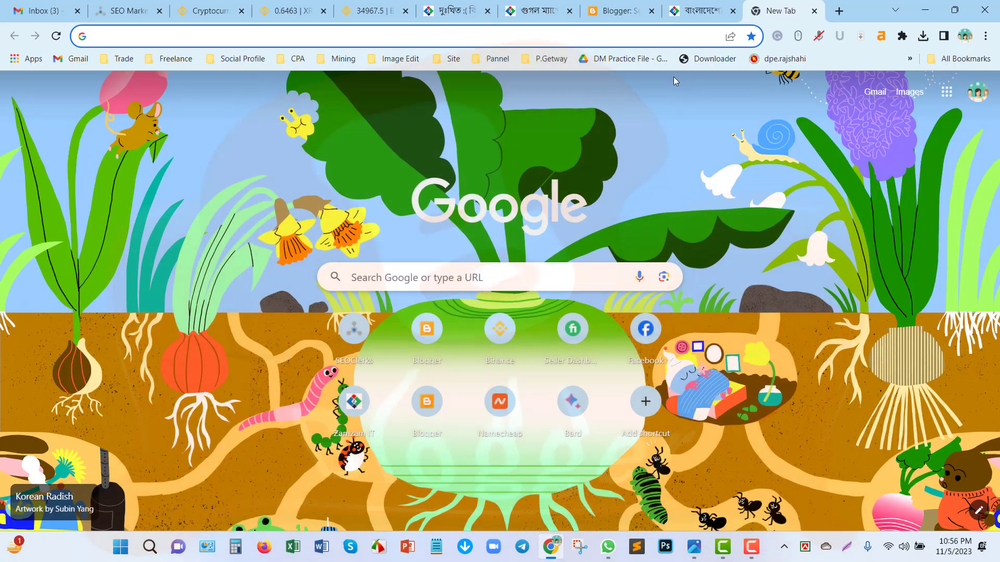
left_click(452, 16)
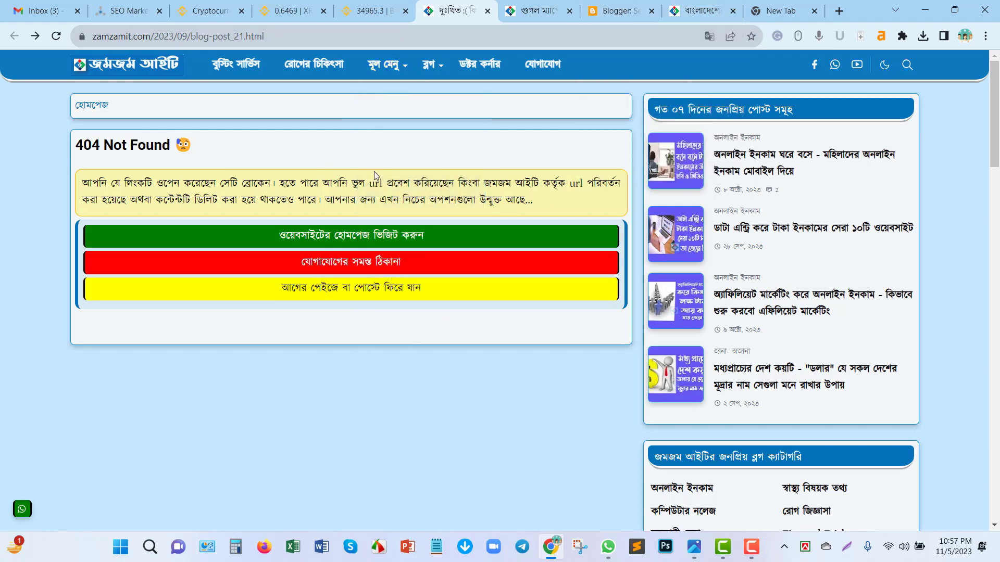
left_click(618, 9)
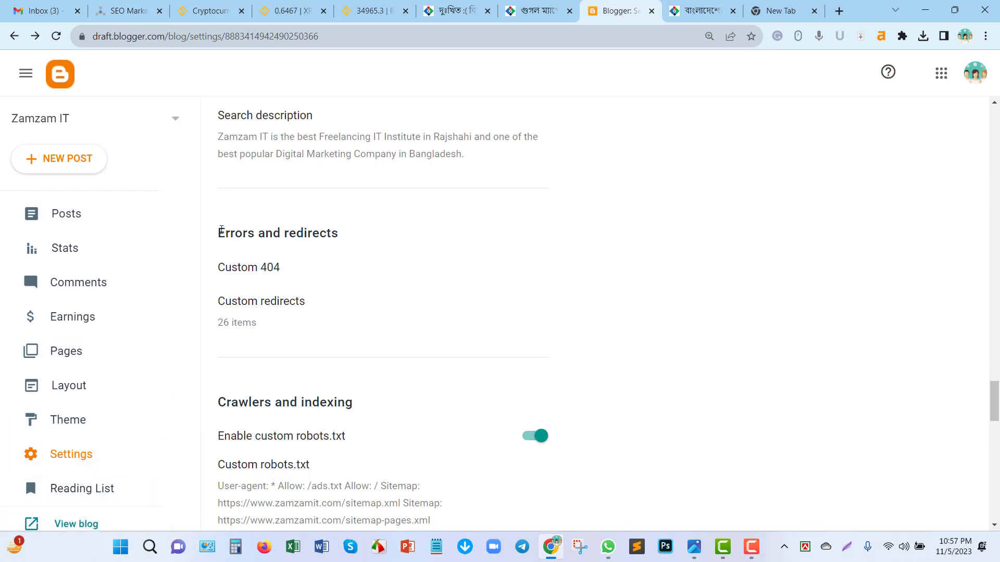
left_click_drag(218, 233, 402, 233)
left_click(404, 234)
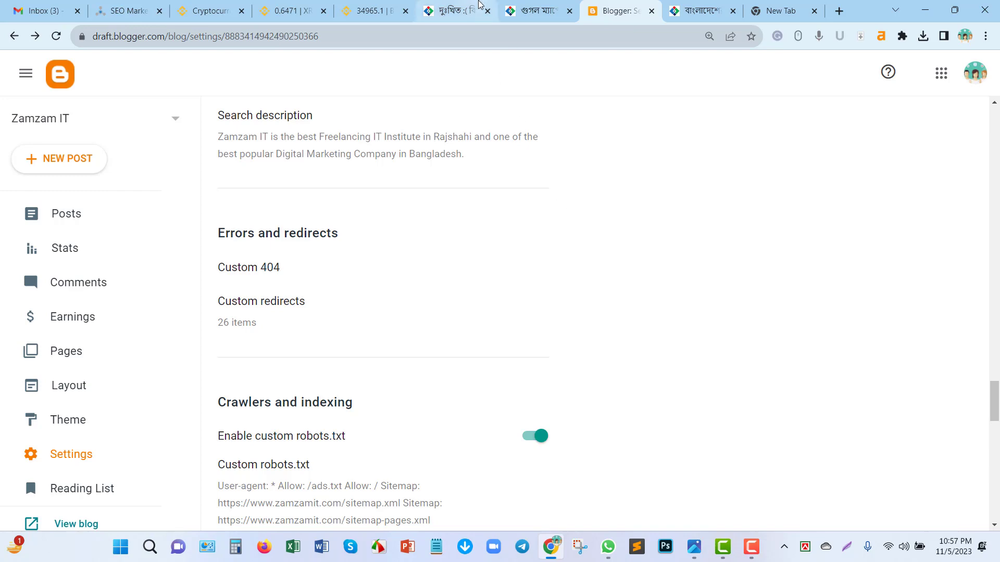
Compare the broken blog-post_21.html page with the working "Google map in bangla" post that should replace it.
left_click(456, 13)
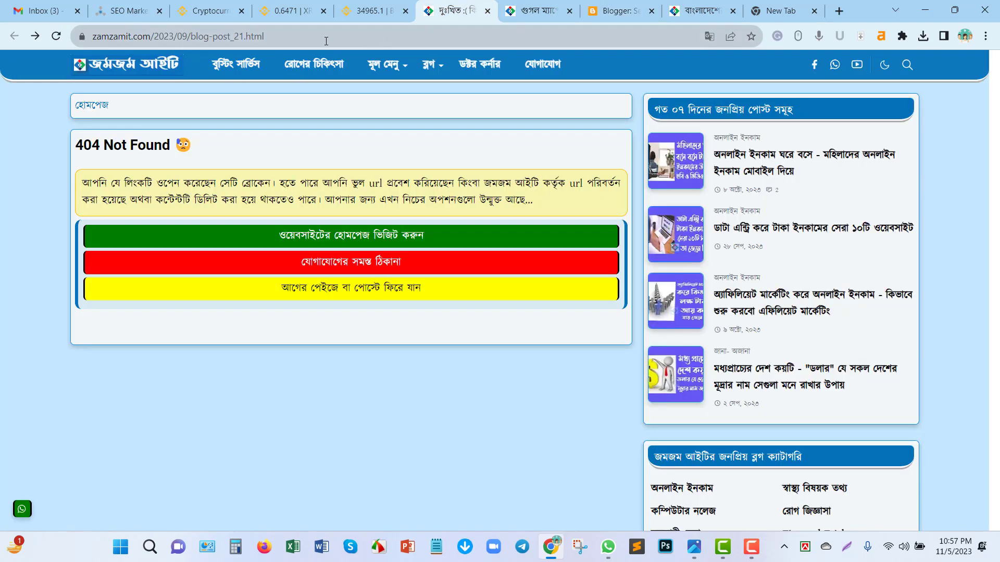
left_click(546, 15)
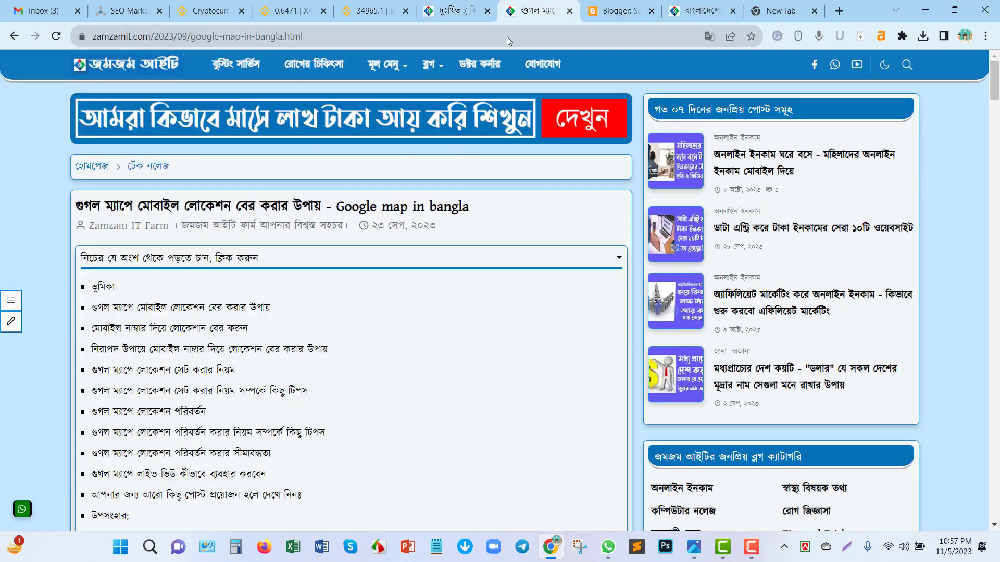
scroll(382, 350, "down", 6)
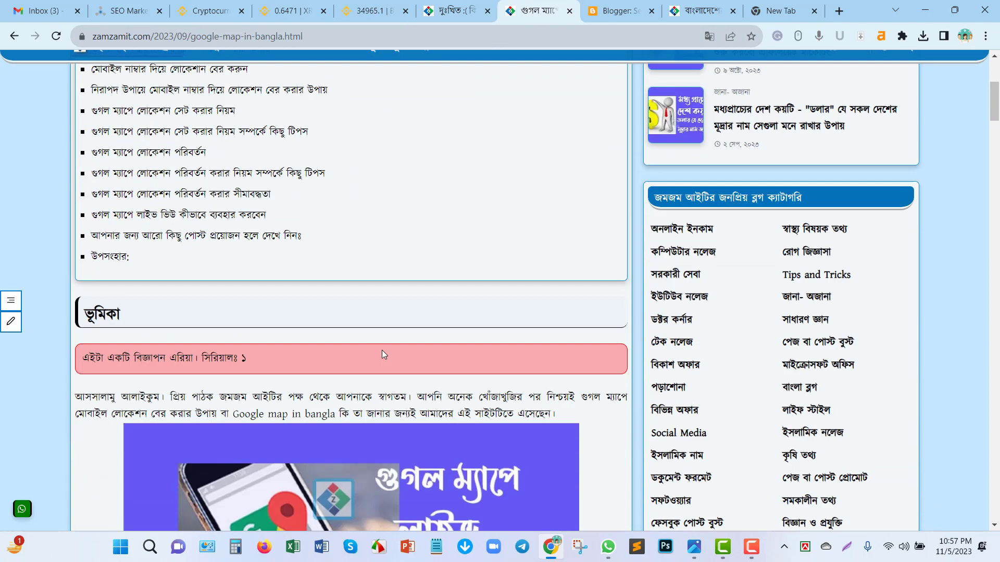
scroll(380, 349, "up", 6)
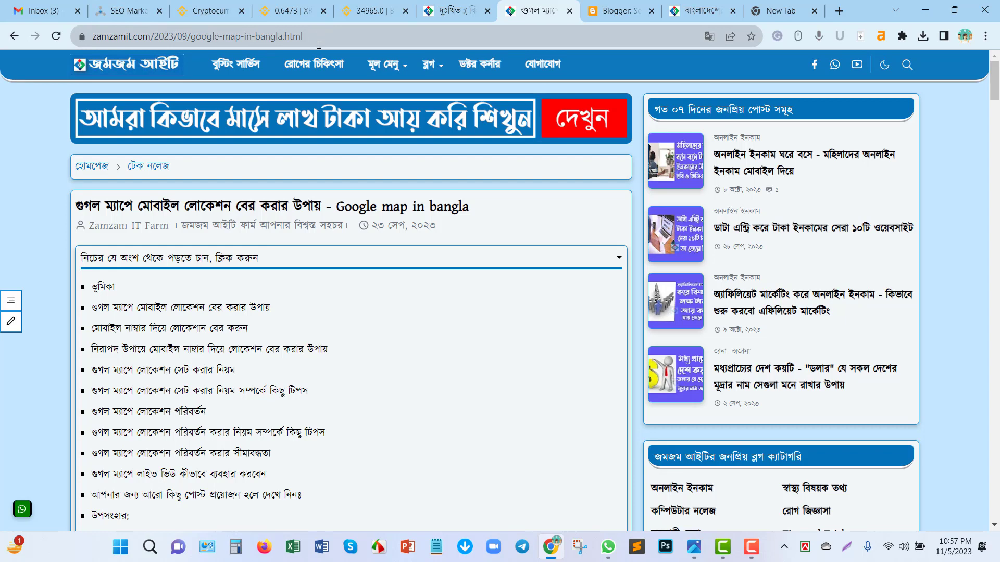
Copy the path /2023/09/blog-post_21.html, without the domain, from the address of the 404 page.
left_click(455, 11)
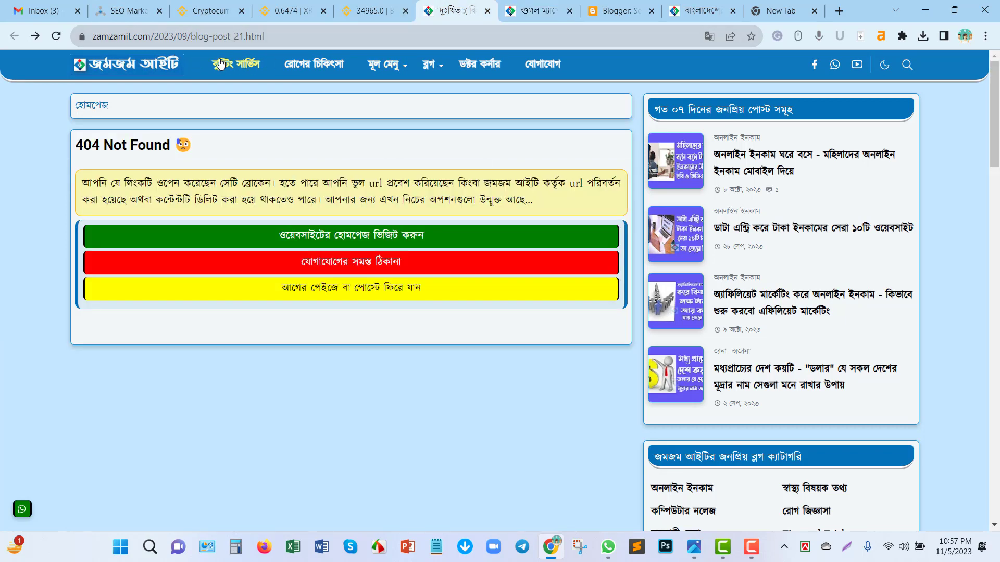
left_click(269, 36)
left_click_drag(269, 35, 195, 36)
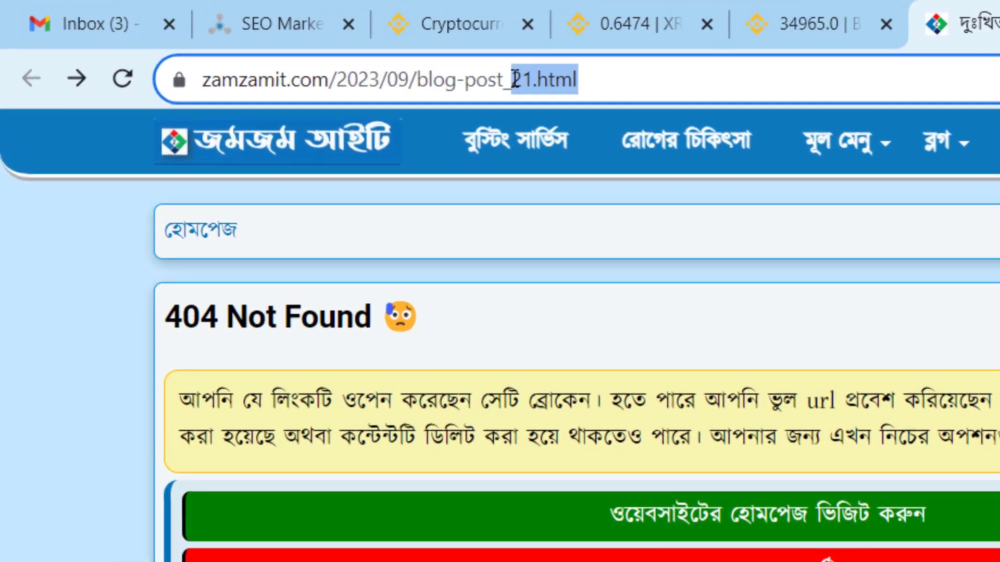
left_click_drag(425, 80, 326, 80)
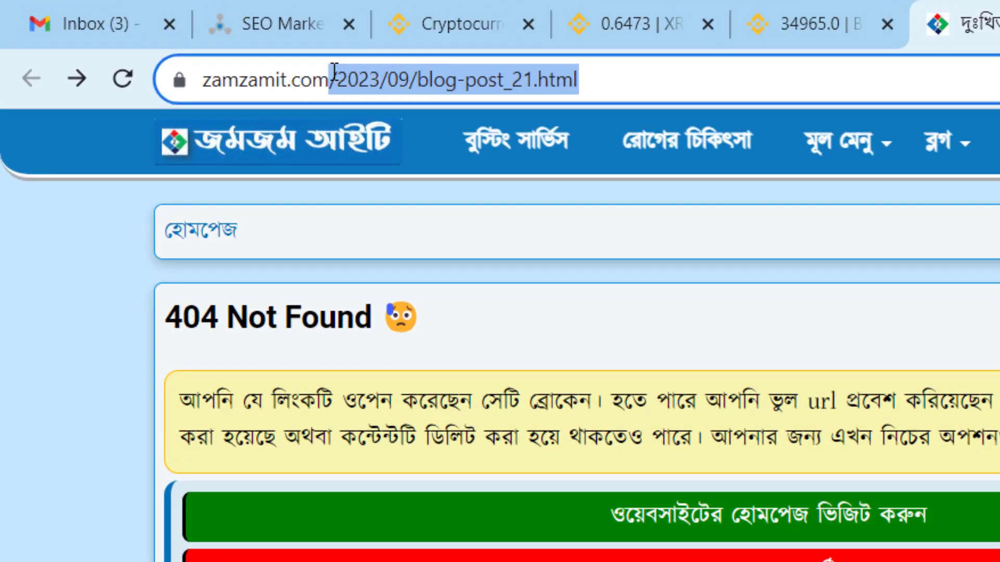
right_click(513, 74)
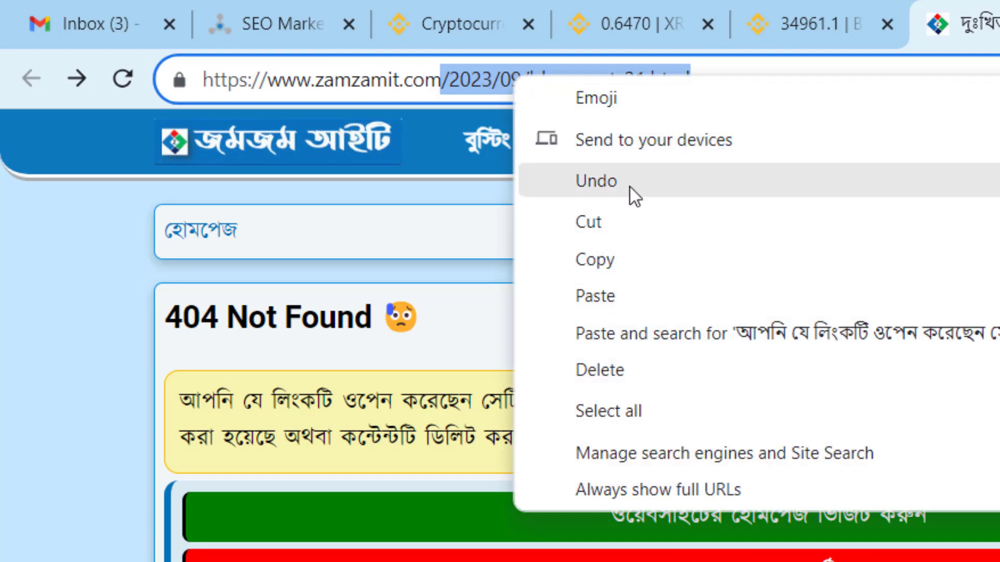
left_click(652, 252)
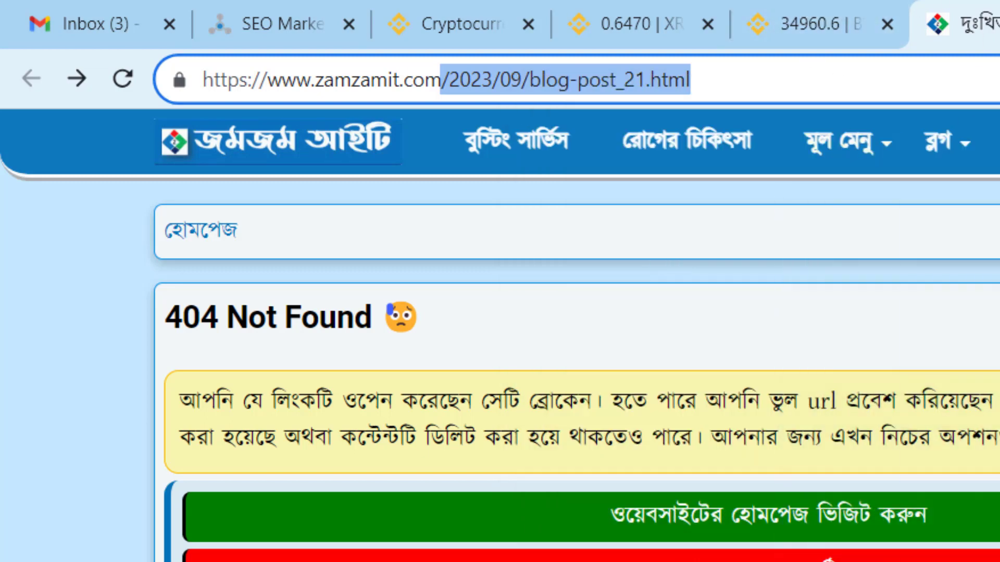
Add a custom redirect in the Blogger settings with /2023/09/blog-post_21.html as its From path.
key("ctrl+Tab")
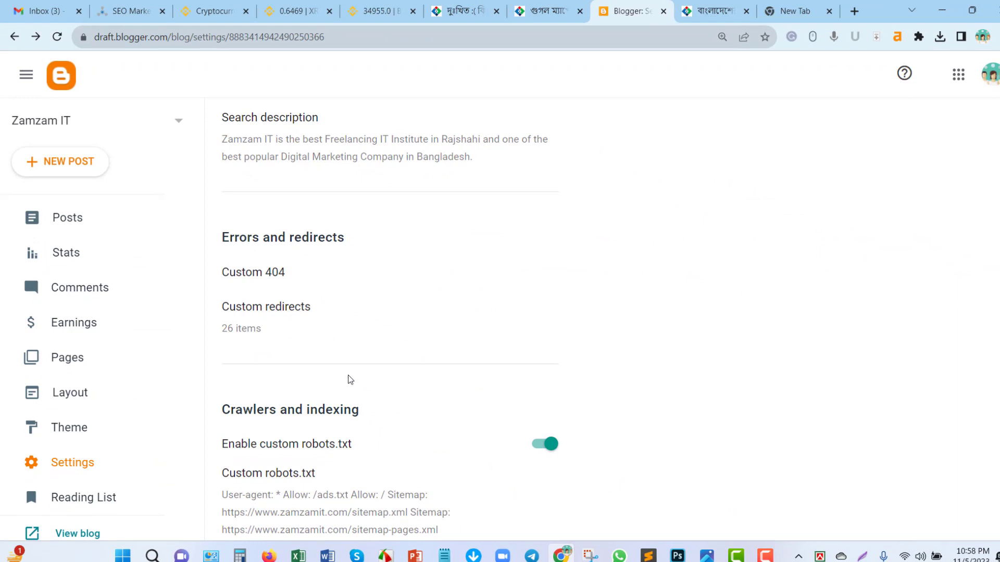
left_click(284, 310)
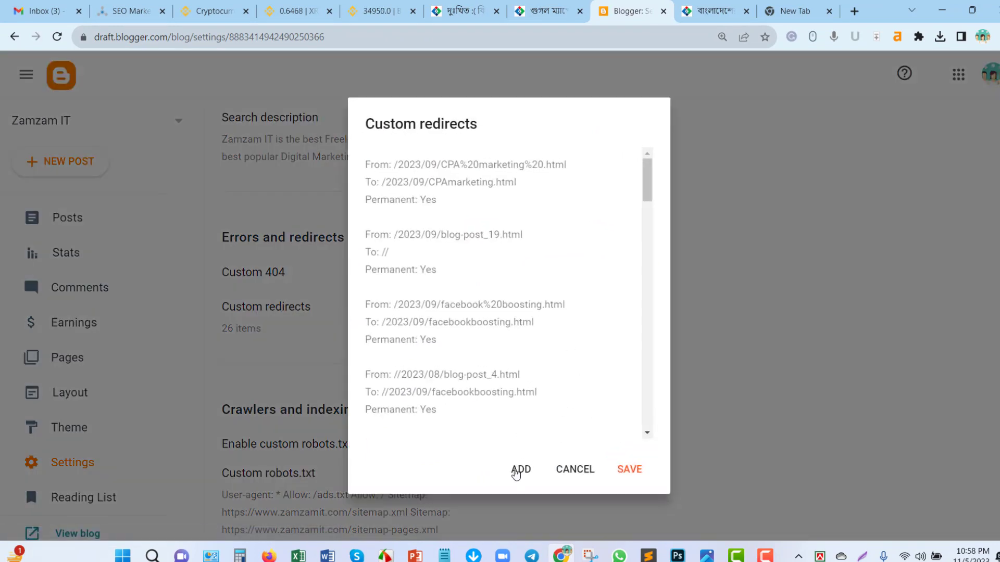
left_click(522, 470)
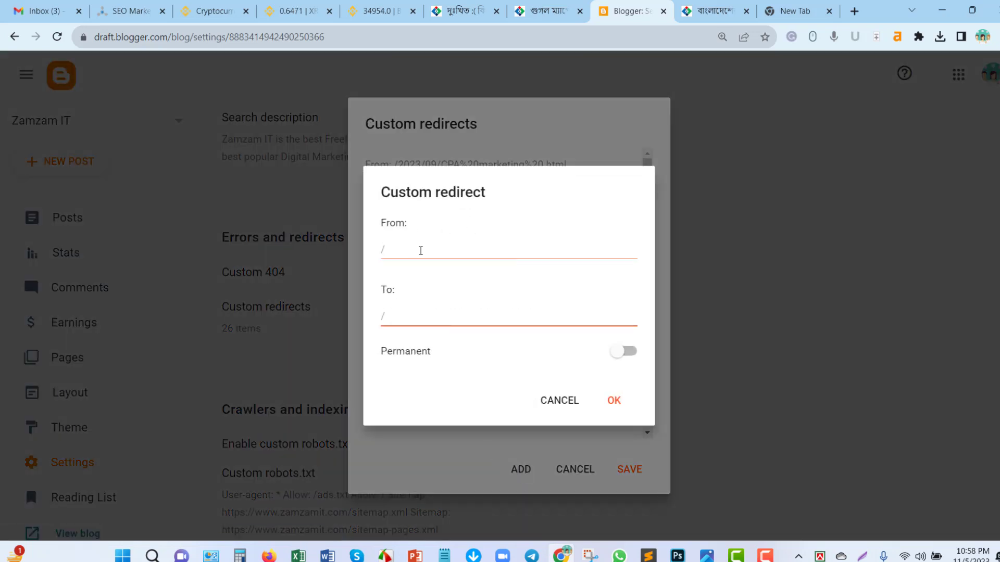
left_click(421, 251)
key("ctrl+v")
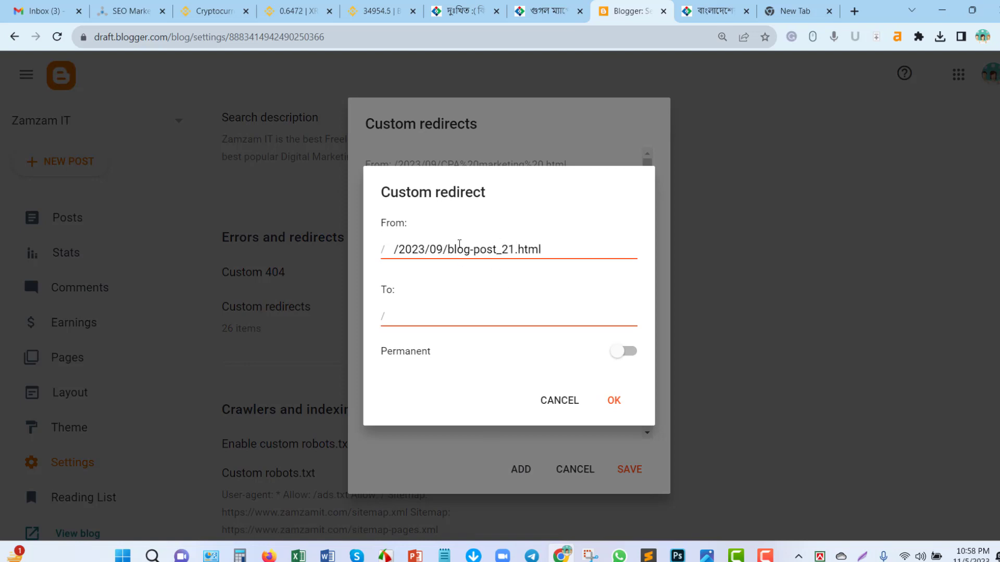
left_click_drag(458, 248, 390, 249)
left_click(549, 250)
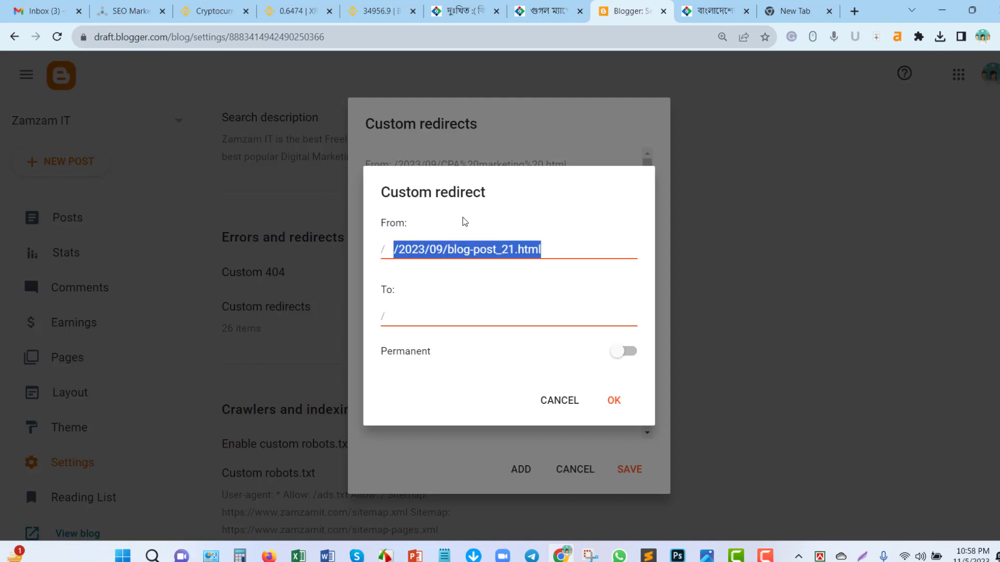
left_click(469, 249)
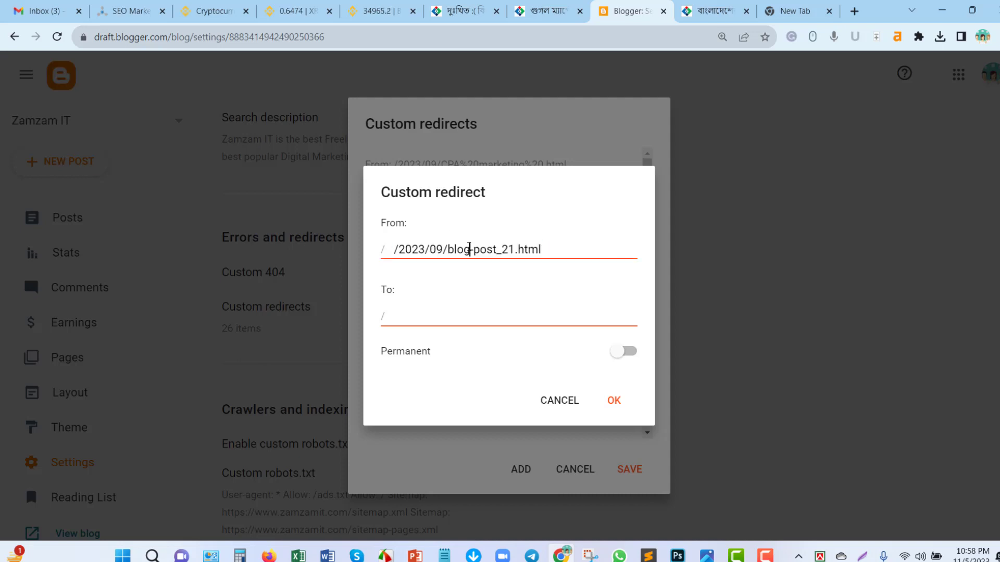
left_click_drag(436, 250, 558, 245)
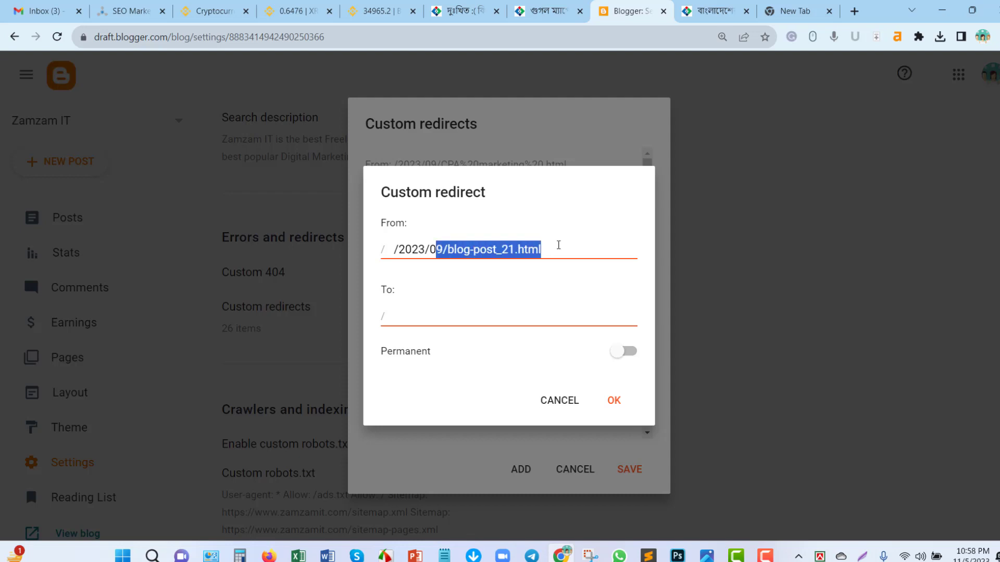
left_click(494, 244)
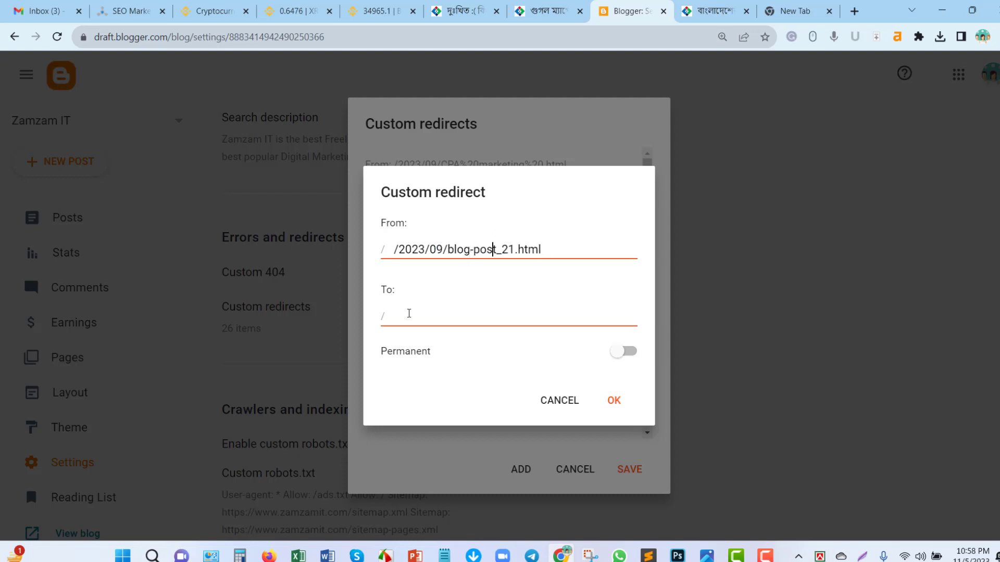
Copy the path /2023/09/google-map-in-bangla.html from the working post's address and enter it as the redirect's To path.
left_click(407, 314)
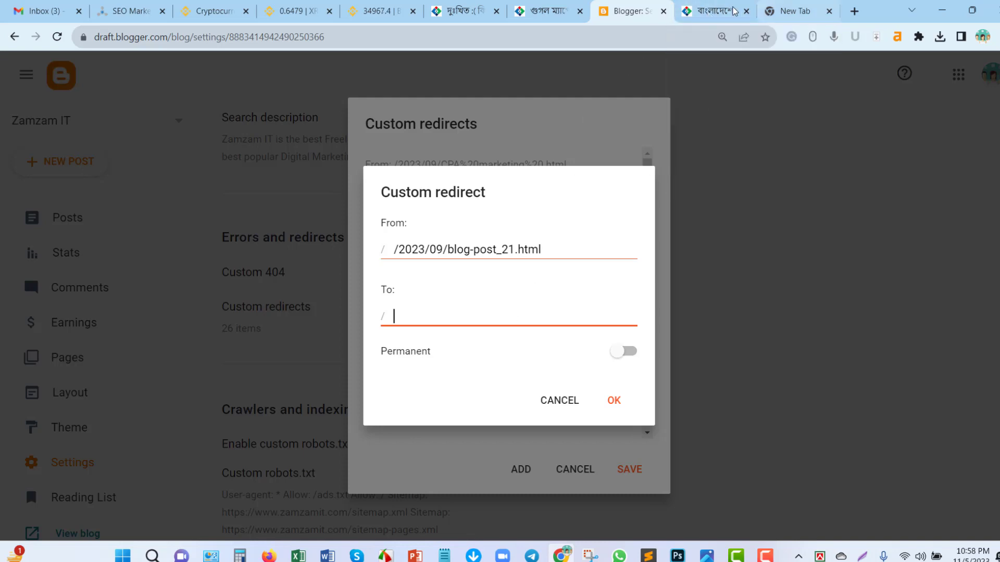
left_click(547, 11)
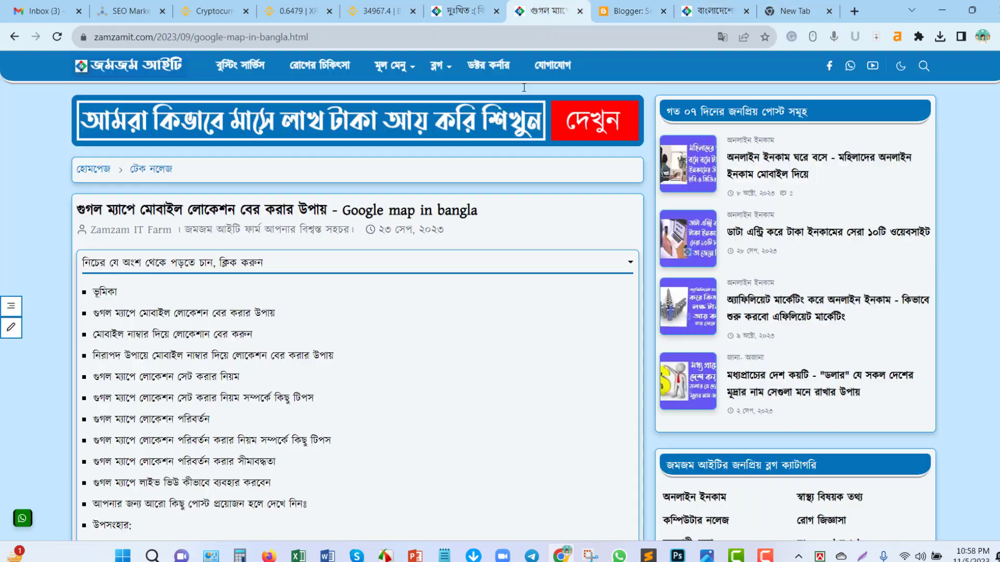
left_click_drag(310, 36, 154, 36)
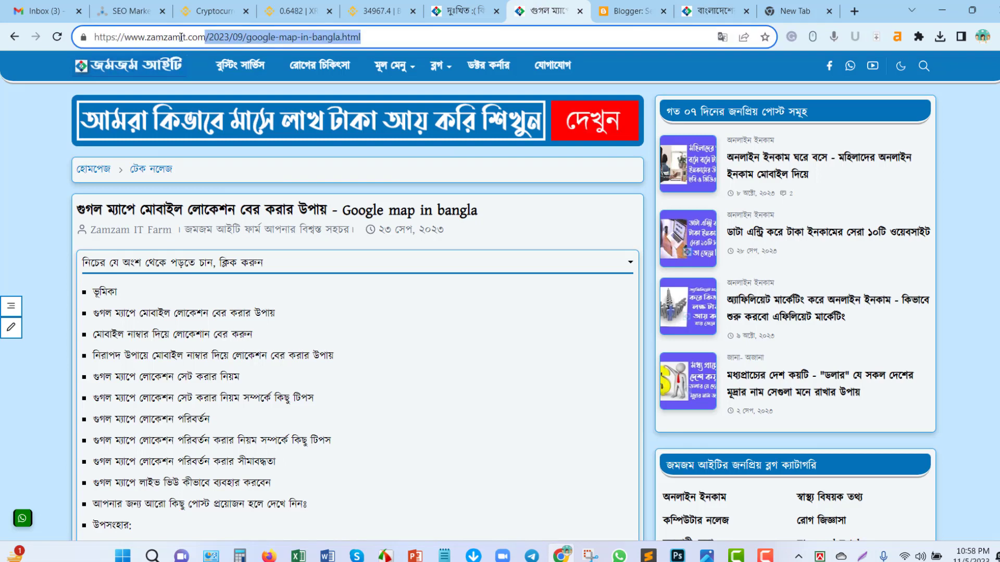
right_click(229, 34)
left_click(304, 121)
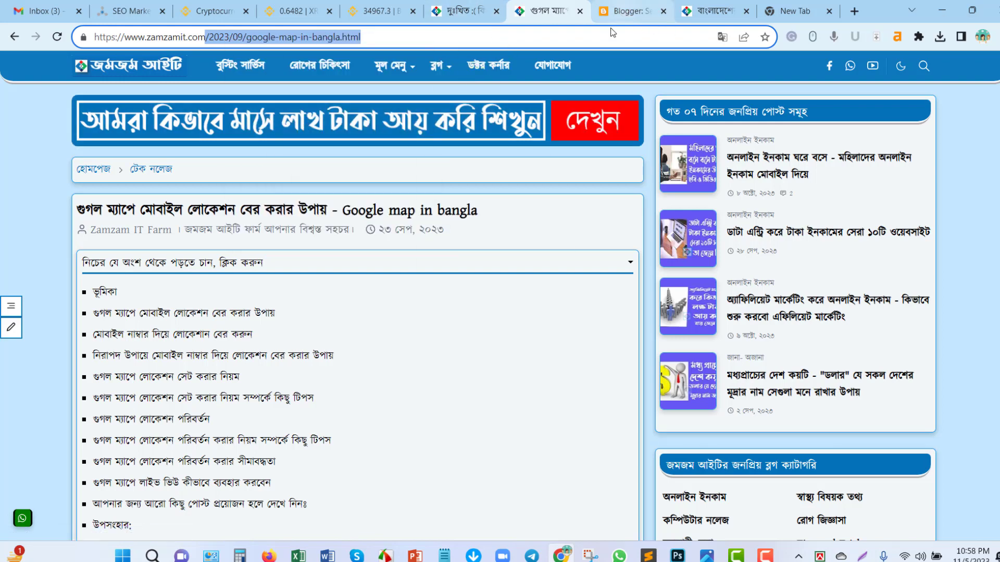
left_click(625, 11)
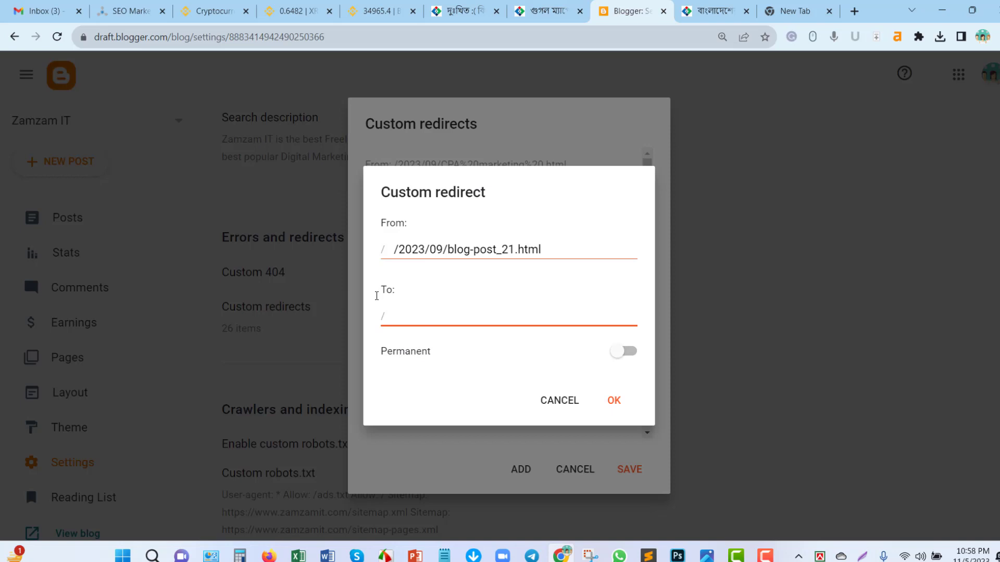
key("ctrl+v")
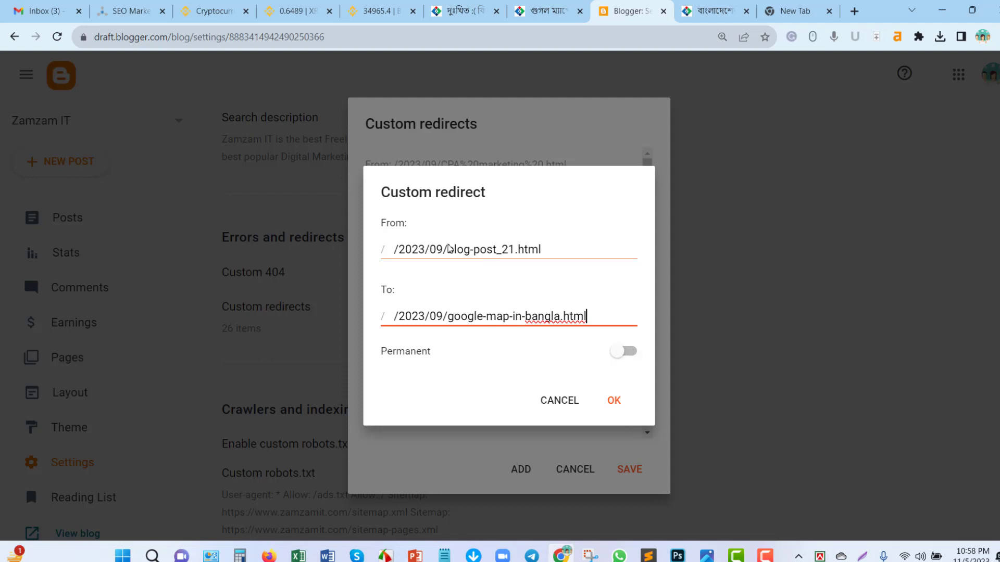
Make the new redirect permanent, check its entry at the end of the list, and save the custom redirects.
left_click(626, 351)
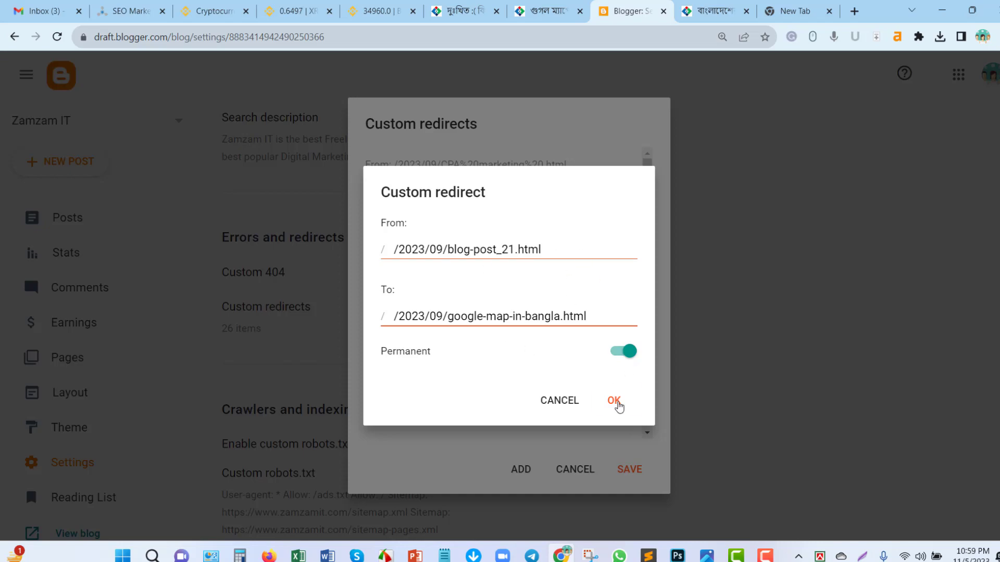
left_click(614, 401)
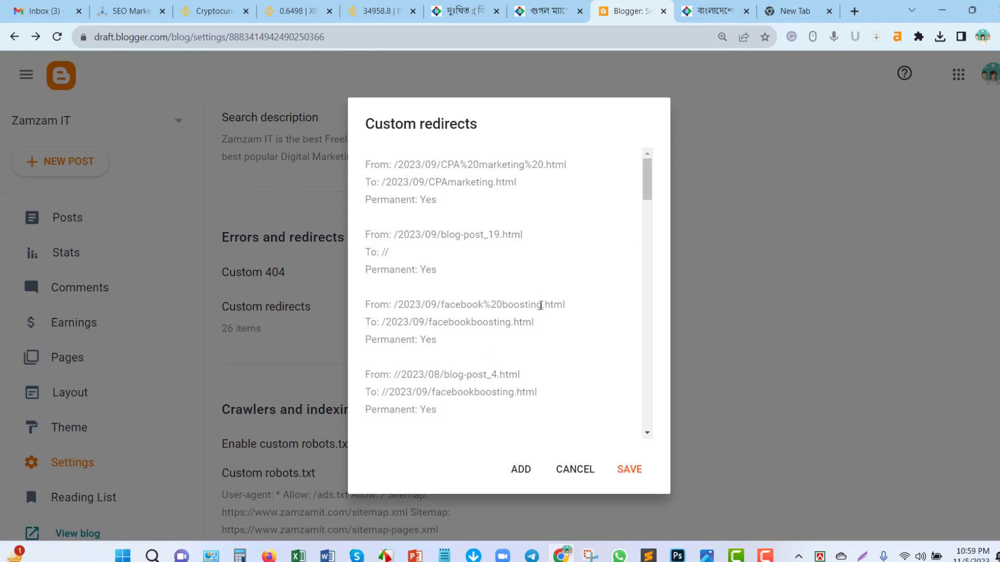
scroll(550, 319, "down", 20)
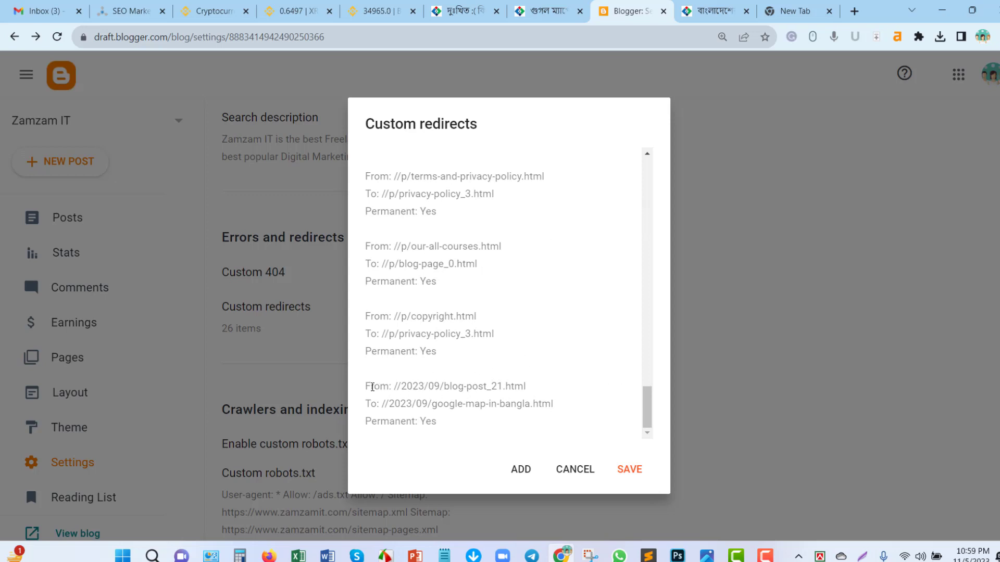
left_click_drag(370, 386, 536, 415)
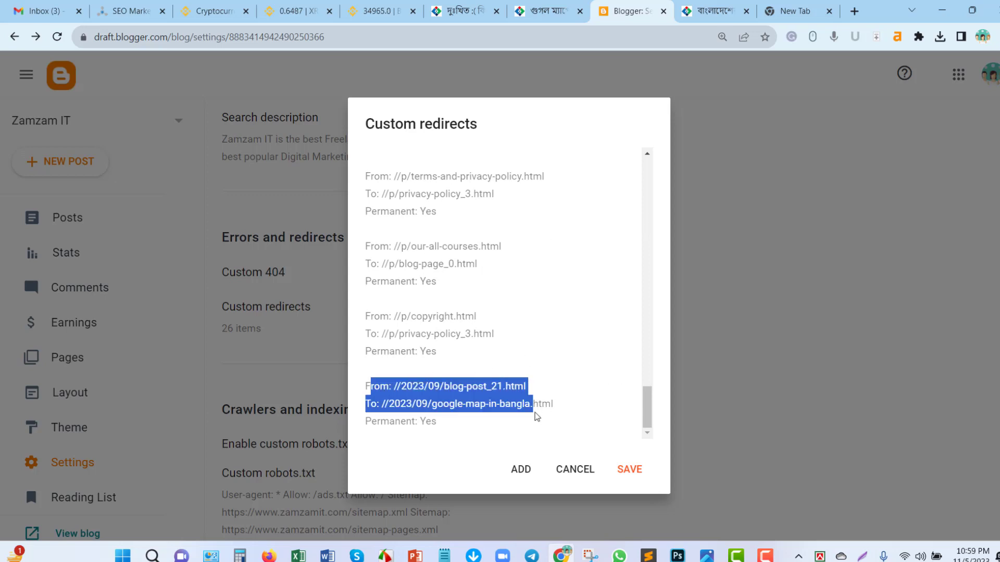
left_click(555, 389)
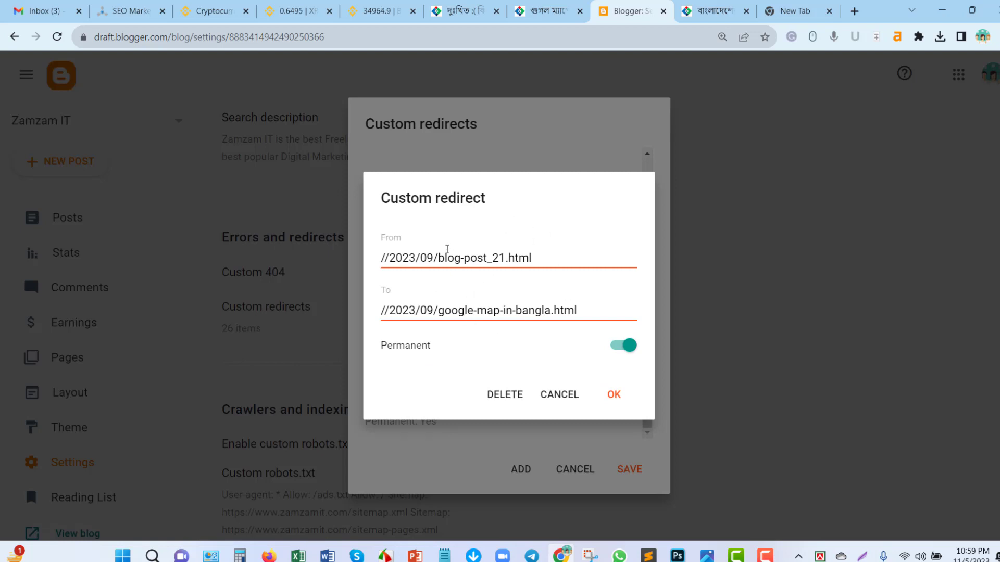
left_click(617, 395)
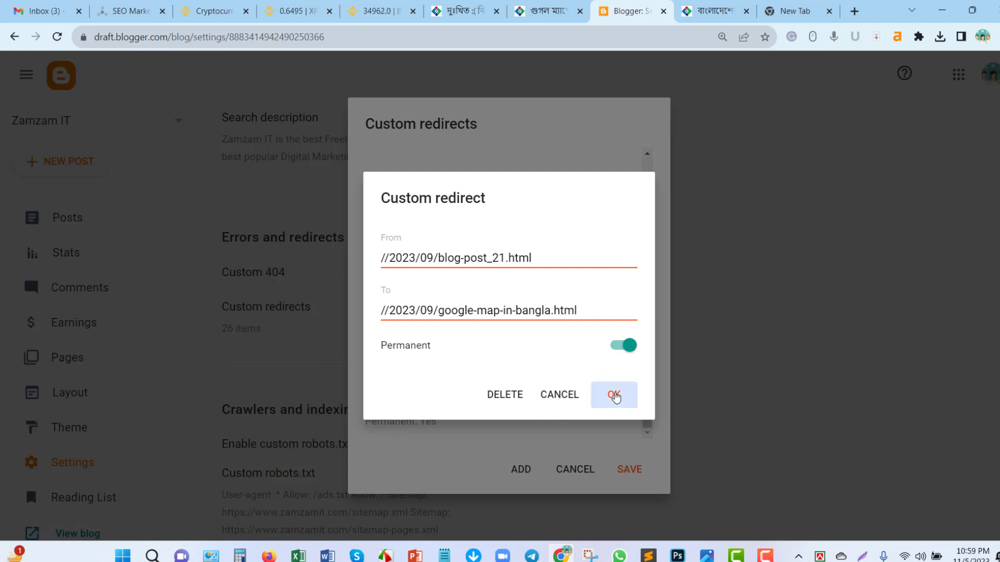
left_click(630, 468)
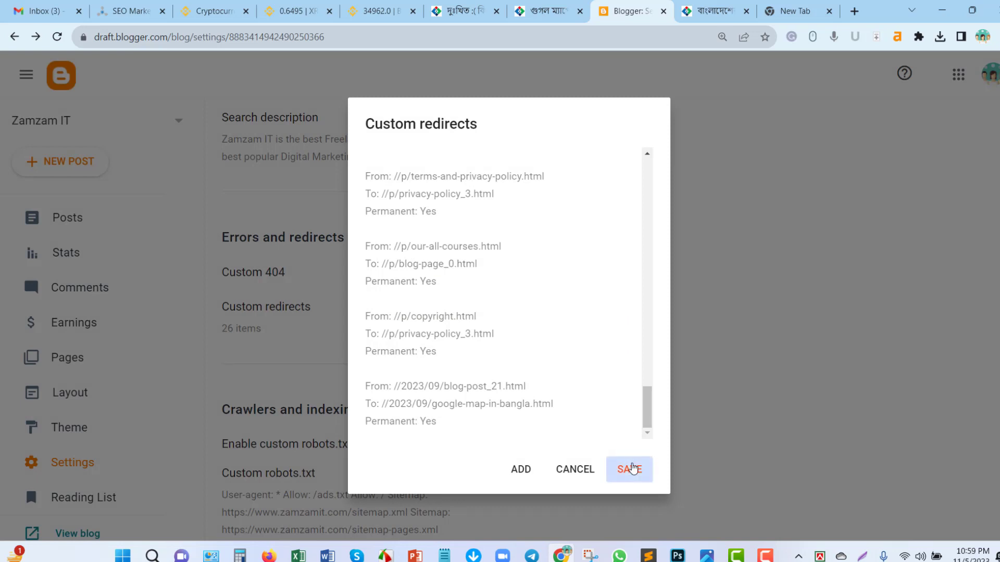